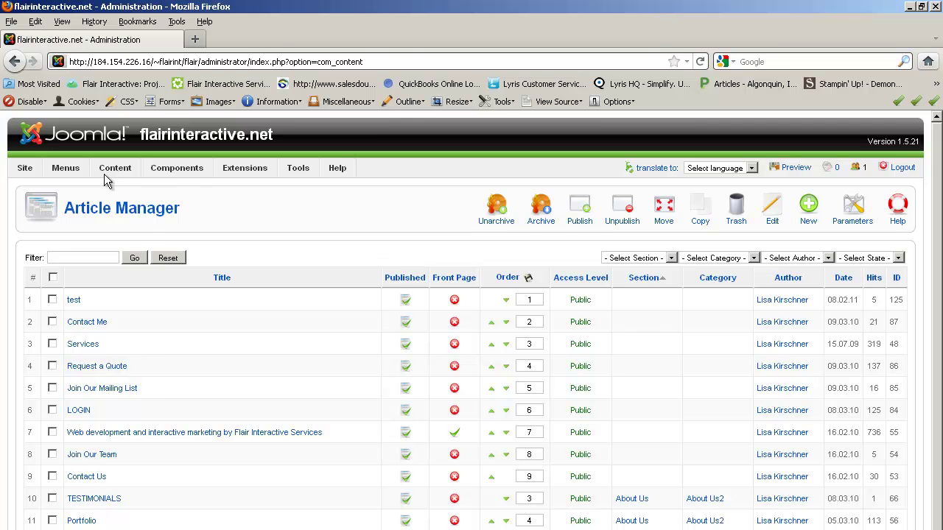
Go to the site's administration control panel and open the Article Manager from there.
mouse_move(25, 168)
left_click(29, 185)
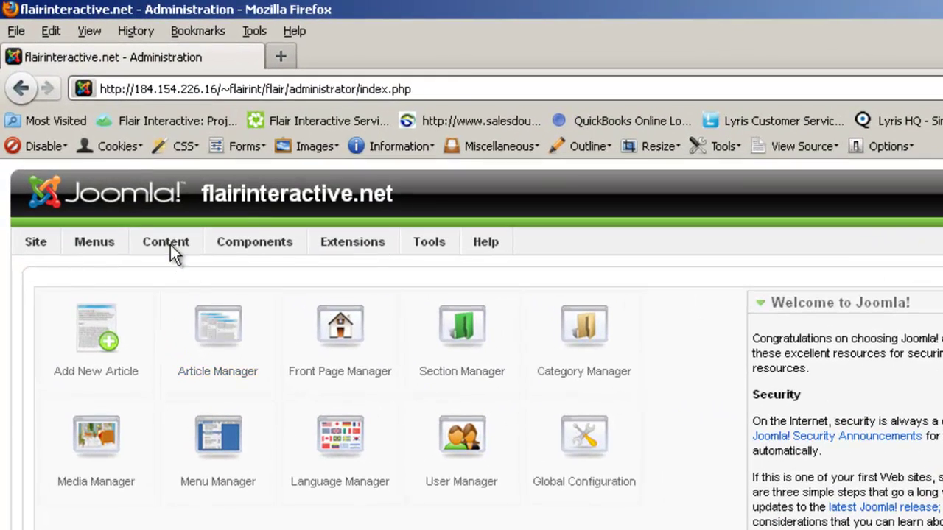
mouse_move(117, 170)
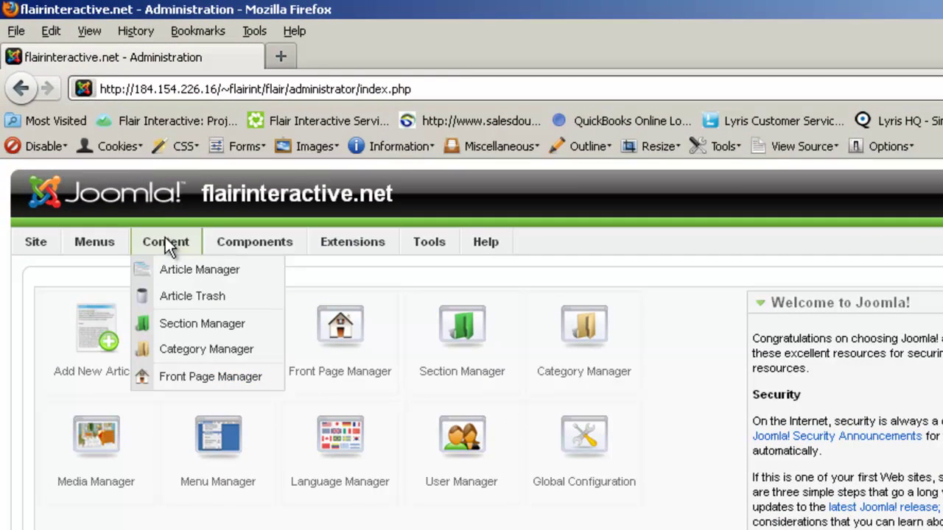
left_click(184, 272)
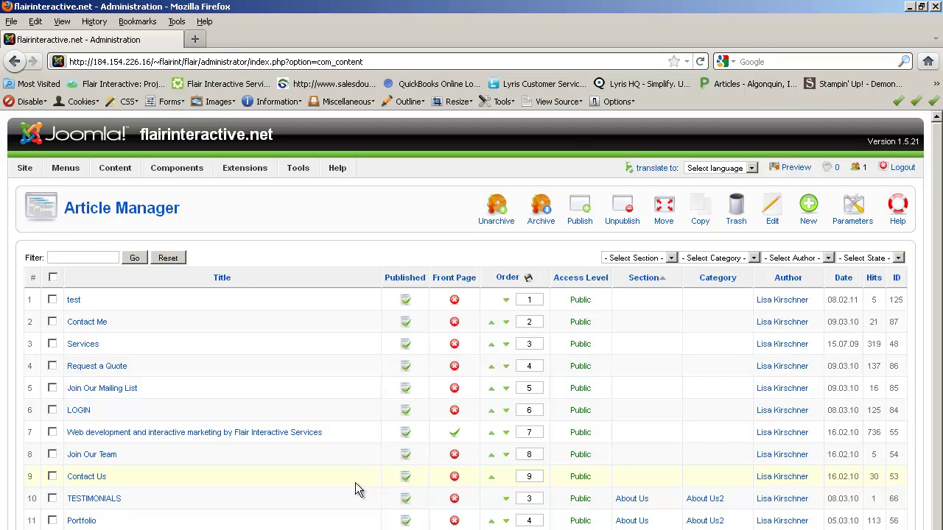
Filter the article list to the Services section and the SMB Packages category.
scroll(355, 484, "down", 3)
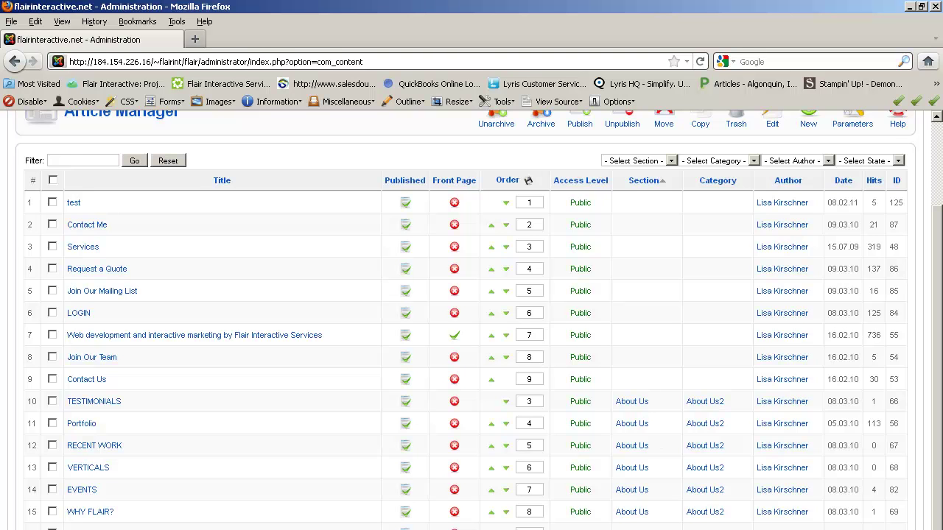
scroll(471, 317, "up", 3)
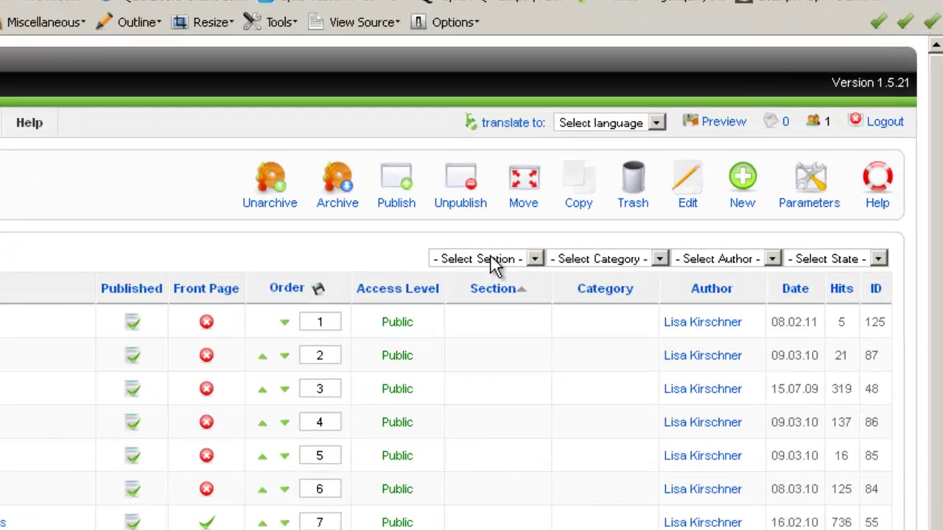
left_click(643, 259)
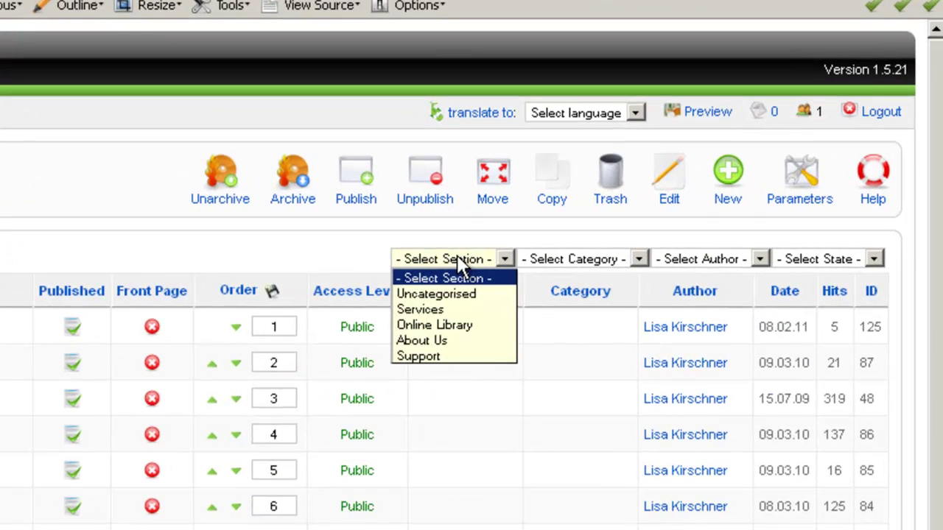
left_click(425, 313)
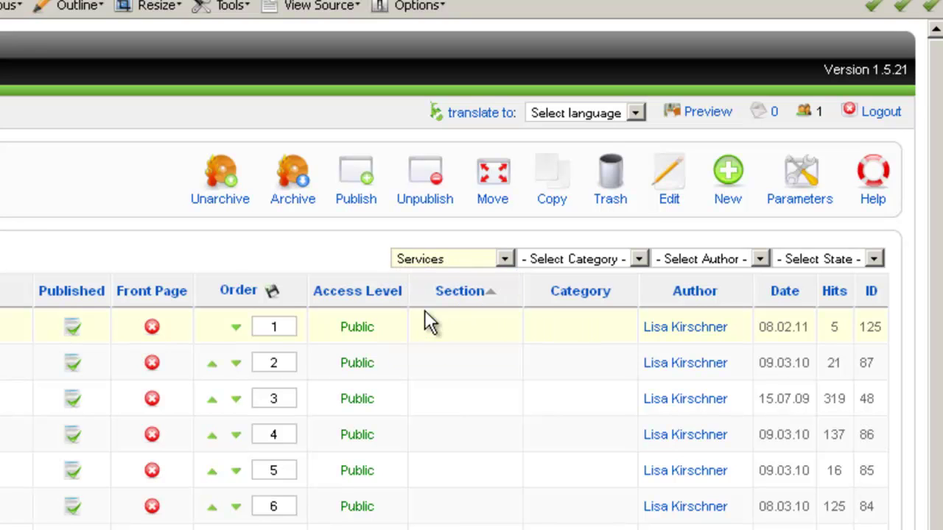
left_click(591, 259)
left_click(567, 295)
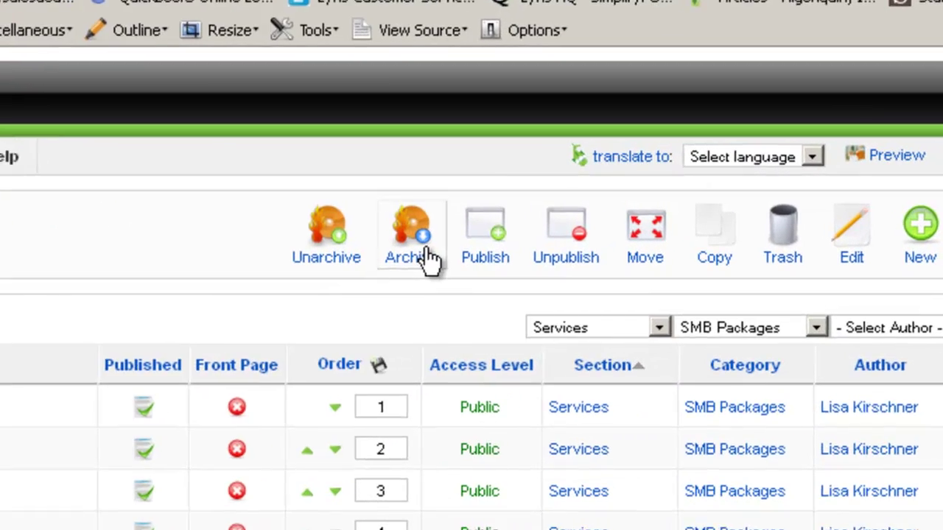
Archive the Small Business Solutions article and unarchive it again.
left_click(423, 253)
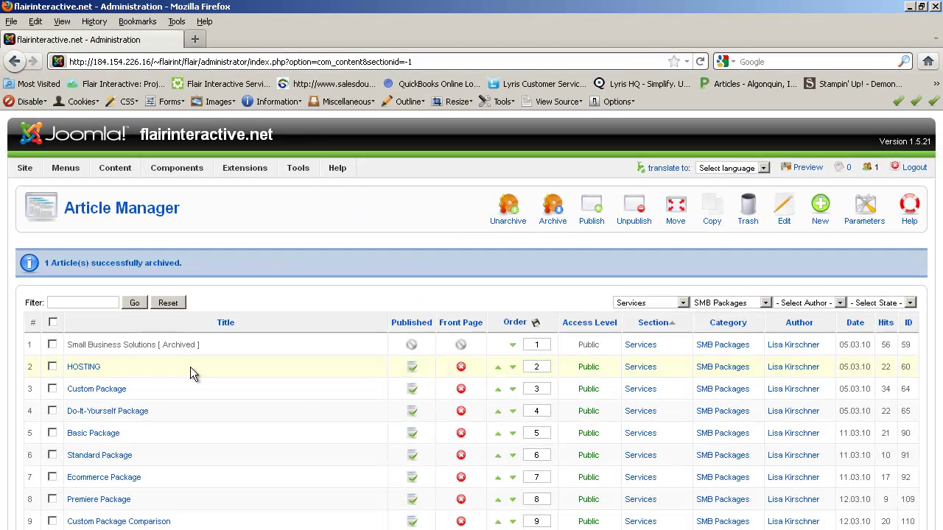
left_click(52, 344)
left_click(507, 215)
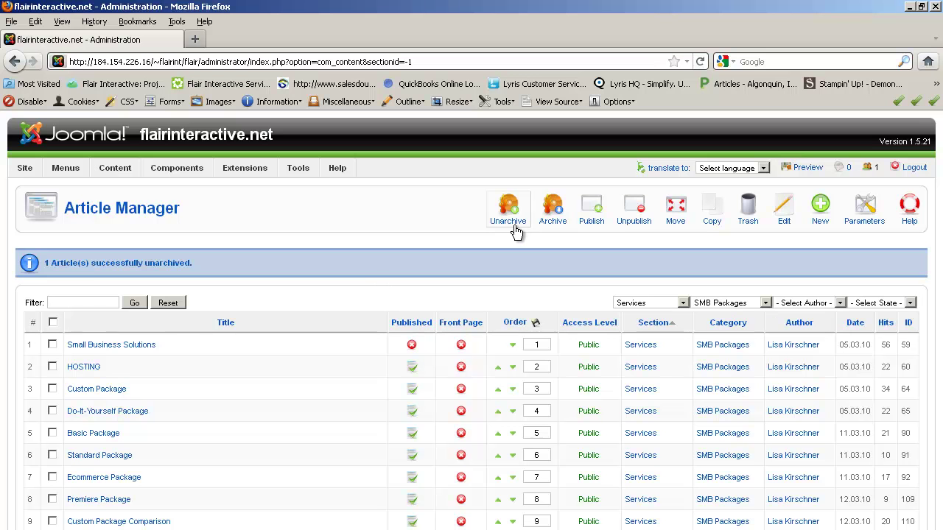
Publish the Small Business Solutions article directly from its row in the article list.
mouse_move(413, 348)
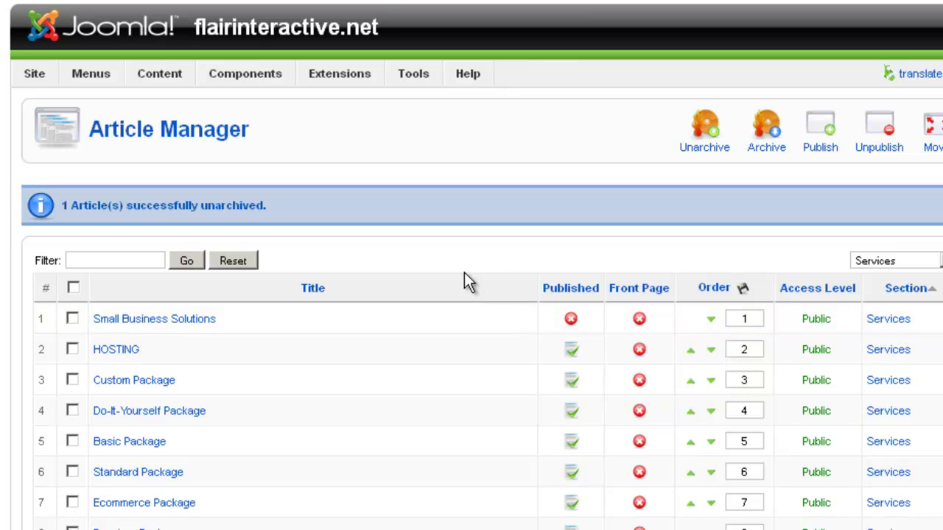
mouse_move(574, 325)
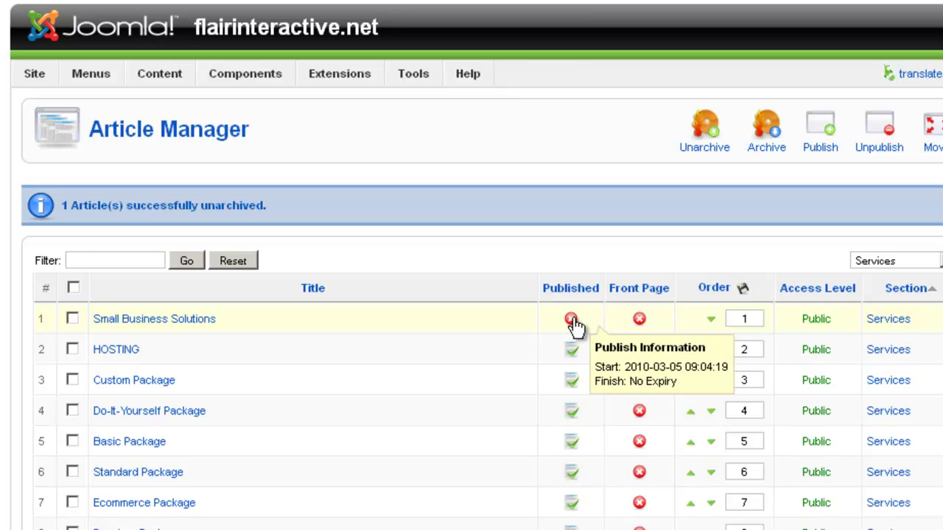
left_click(571, 320)
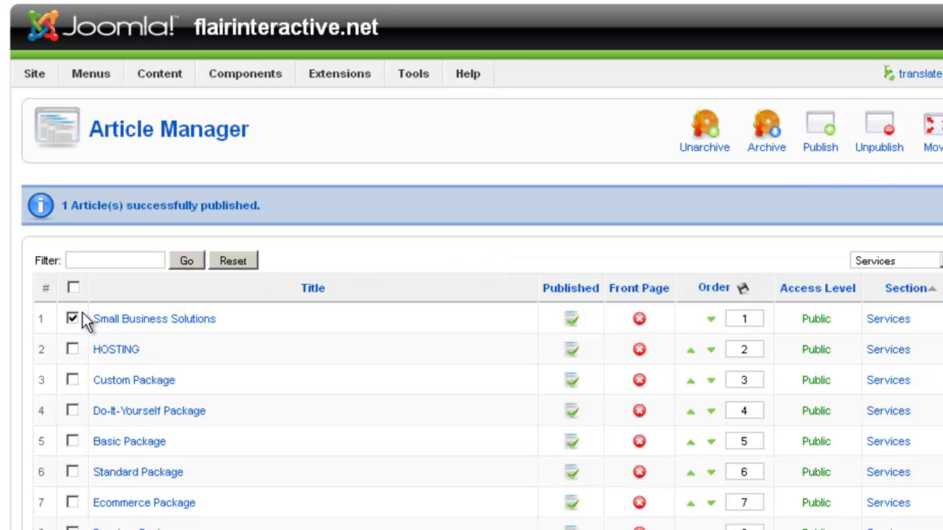
Unpublish the Small Business Solutions article and republish it using its publication status in the list.
mouse_move(574, 322)
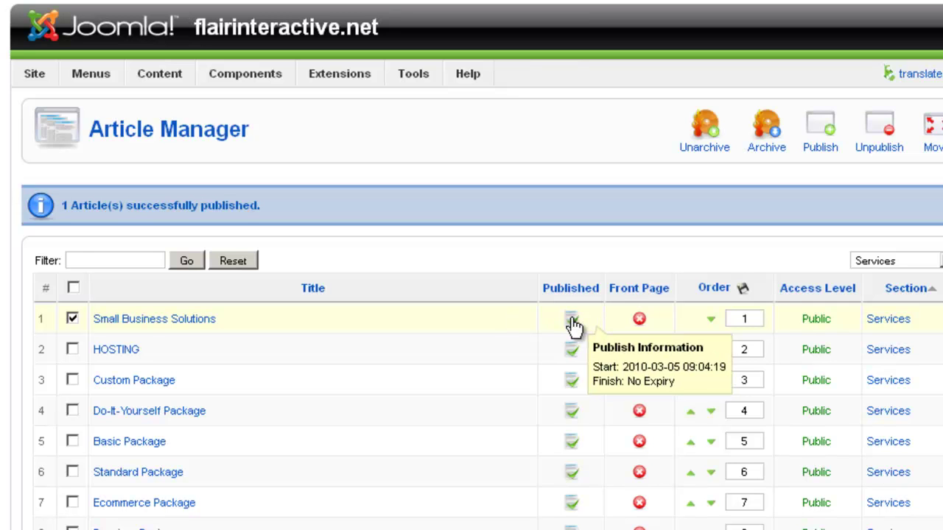
left_click(573, 322)
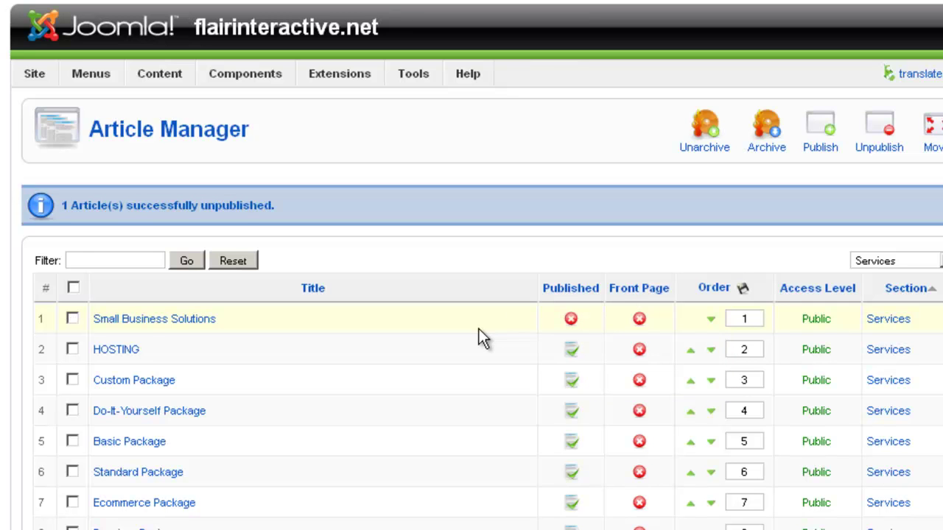
left_click(576, 329)
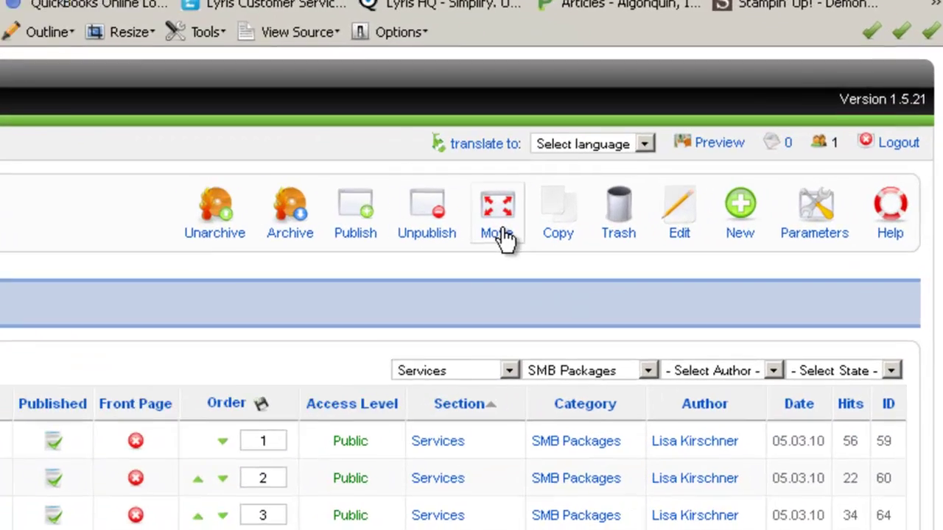
Start moving the Small Business Solutions article to Online Library / Webinars, but cancel the move.
left_click(494, 228)
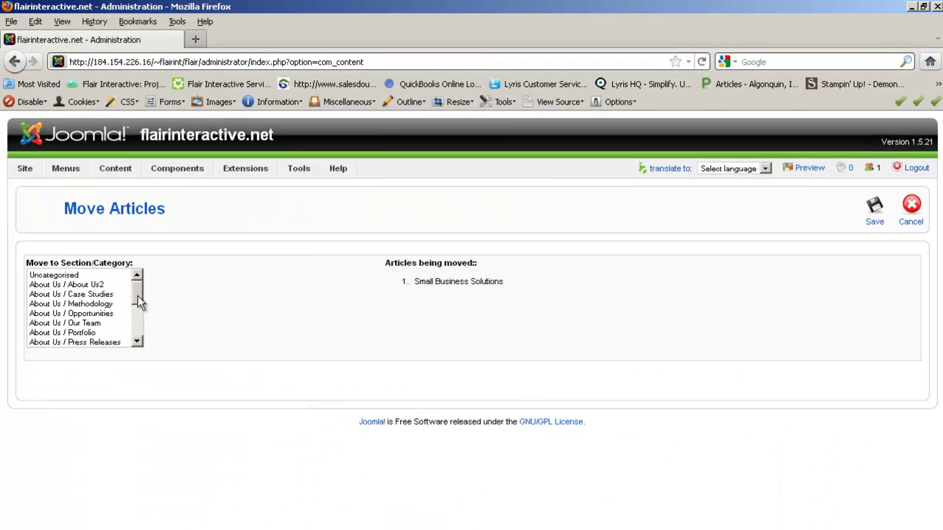
left_click_drag(138, 294, 138, 340)
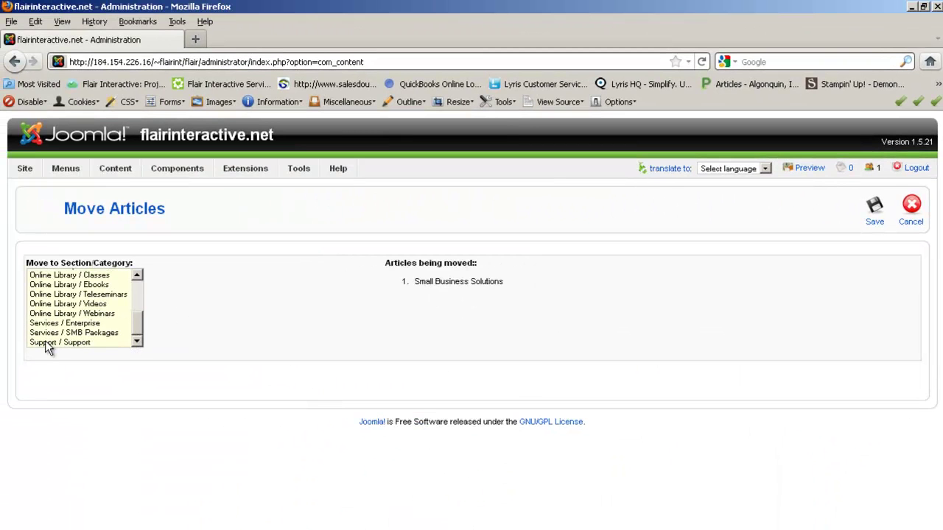
left_click(47, 315)
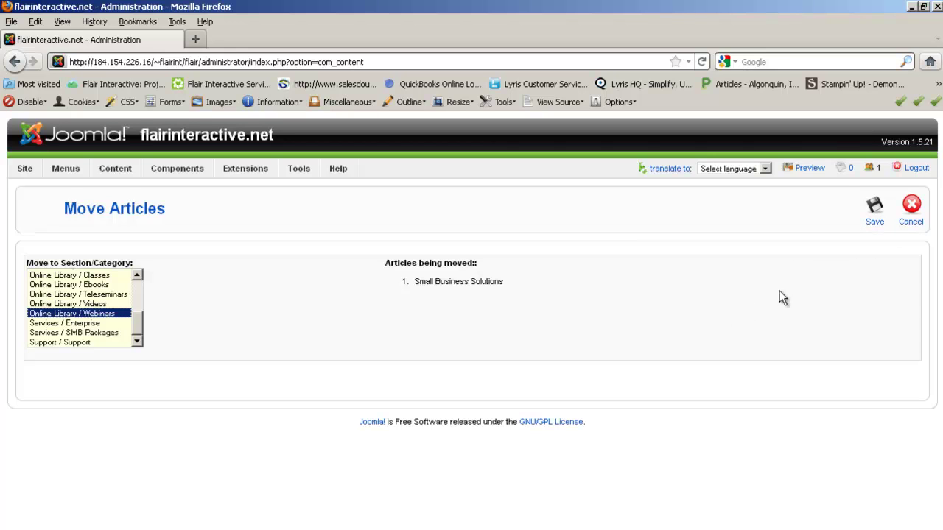
left_click(912, 212)
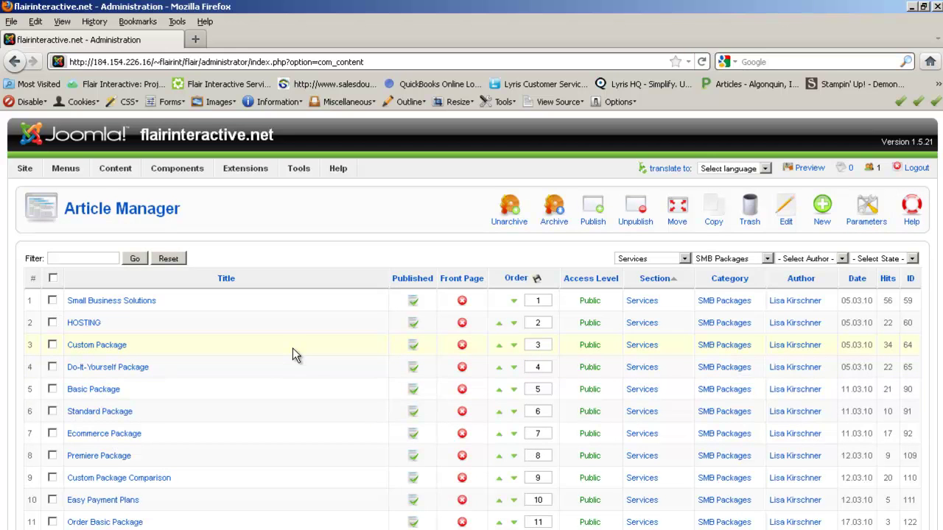
Copy the Small Business Solutions article into Services / SMB Packages and send the original article to the trash.
left_click(52, 301)
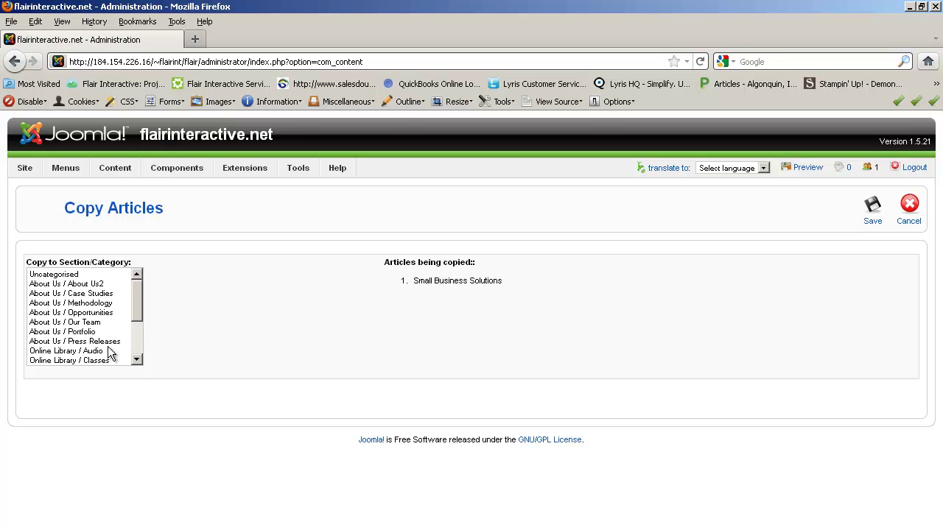
scroll(141, 360, "down", 3)
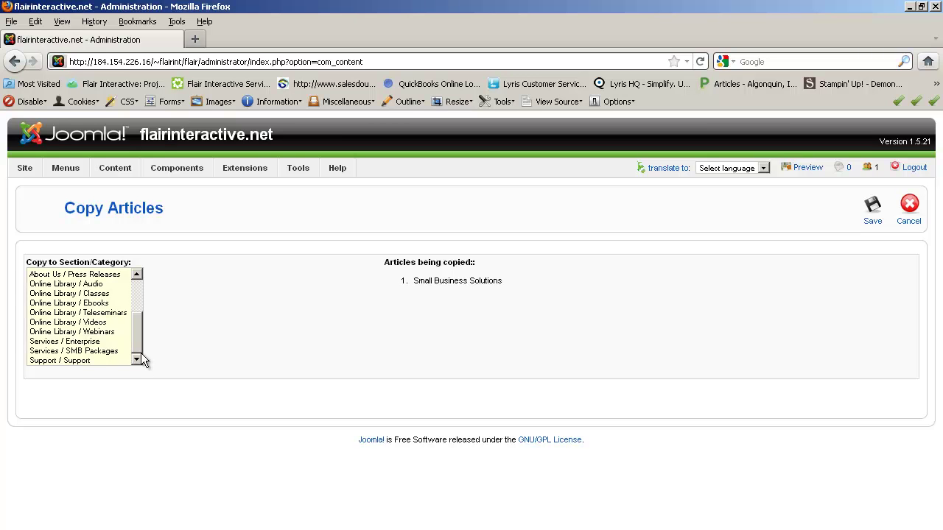
left_click(98, 351)
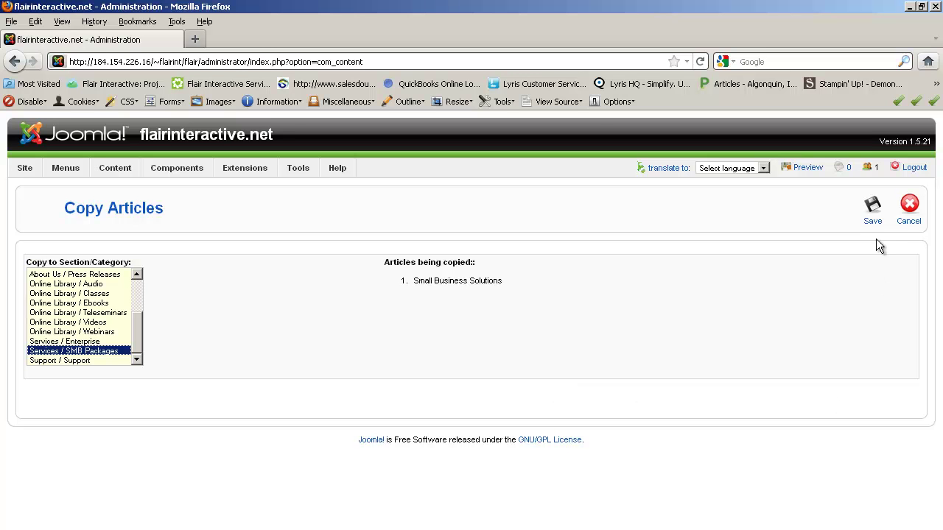
left_click(871, 207)
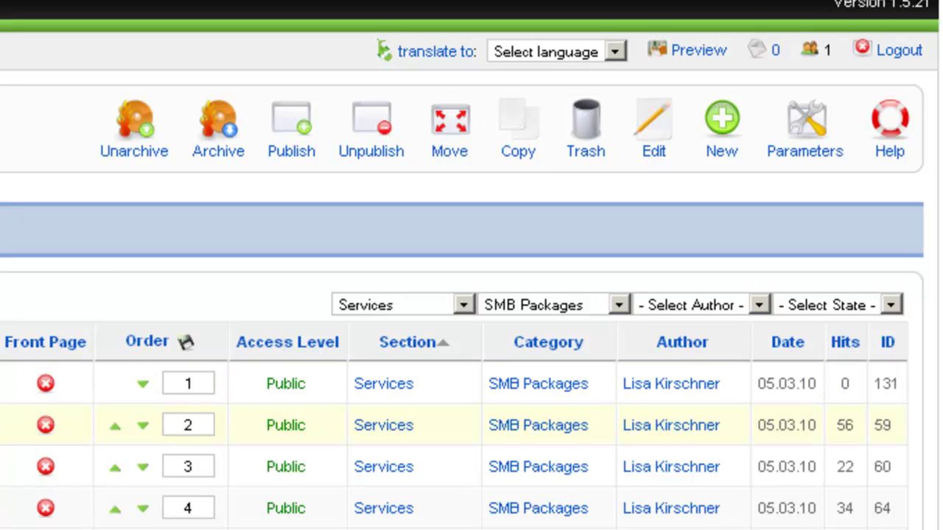
left_click(589, 136)
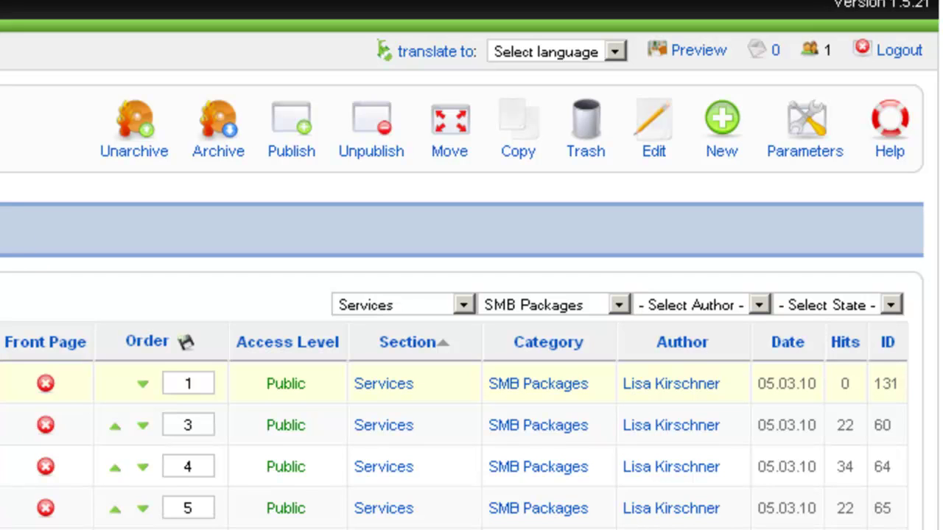
Open the remaining Small Business Solutions article in the editor and close it without making changes.
left_click(659, 147)
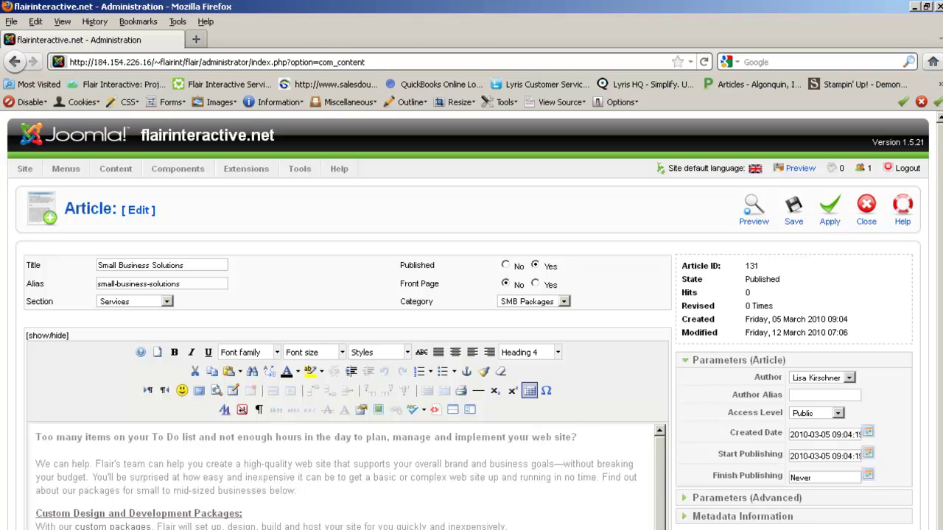
left_click(867, 214)
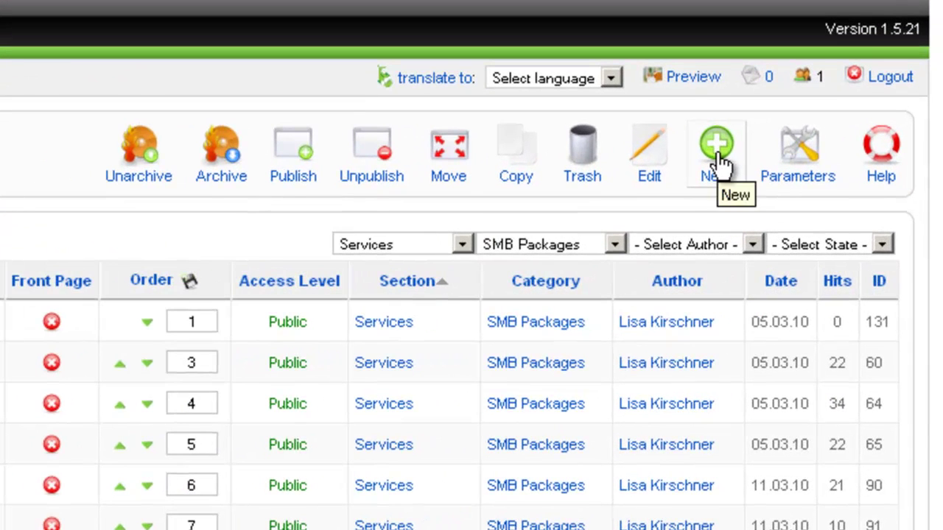
Review the global article configuration parameters from start to end and close them without saving.
left_click(728, 161)
left_click(812, 166)
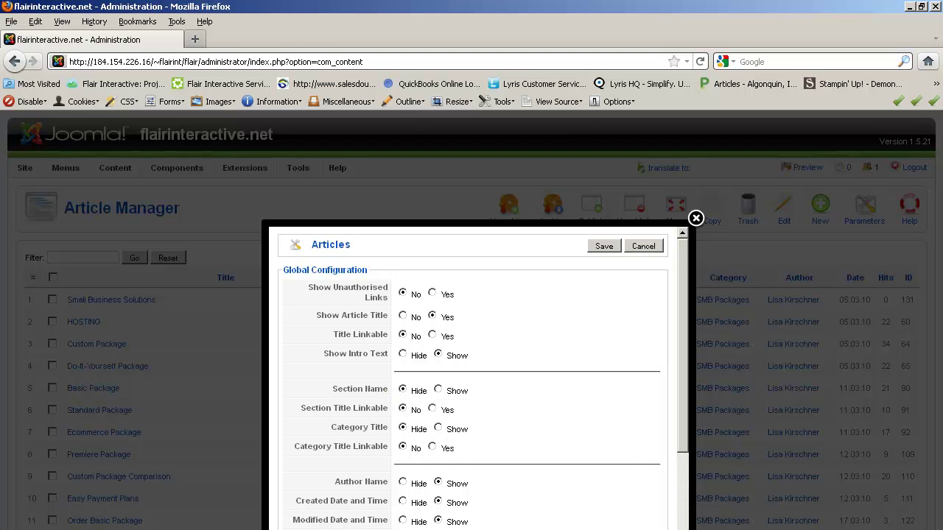
scroll(476, 376, "down", 7)
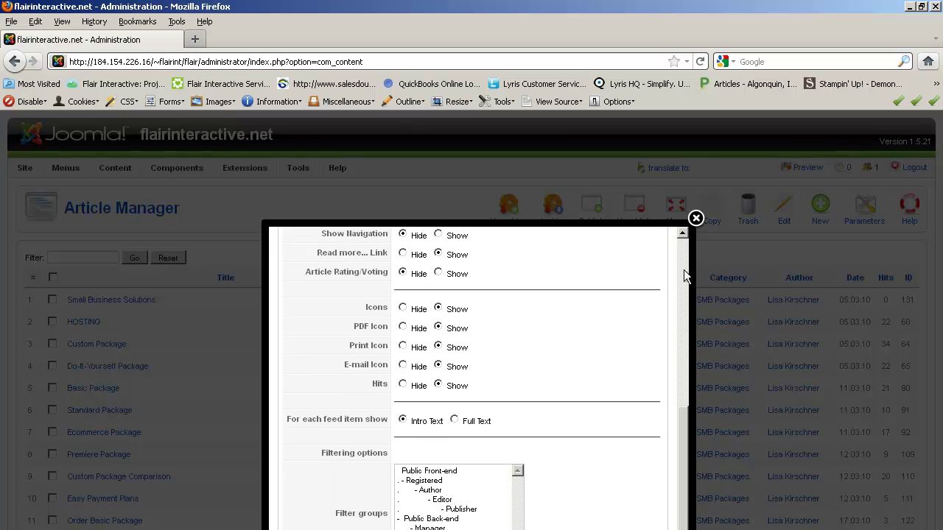
left_click(685, 245)
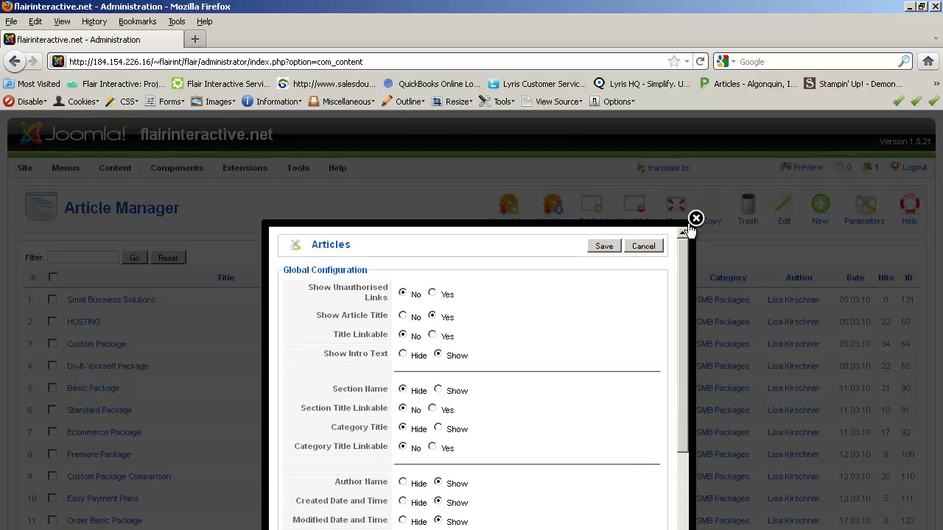
left_click(695, 219)
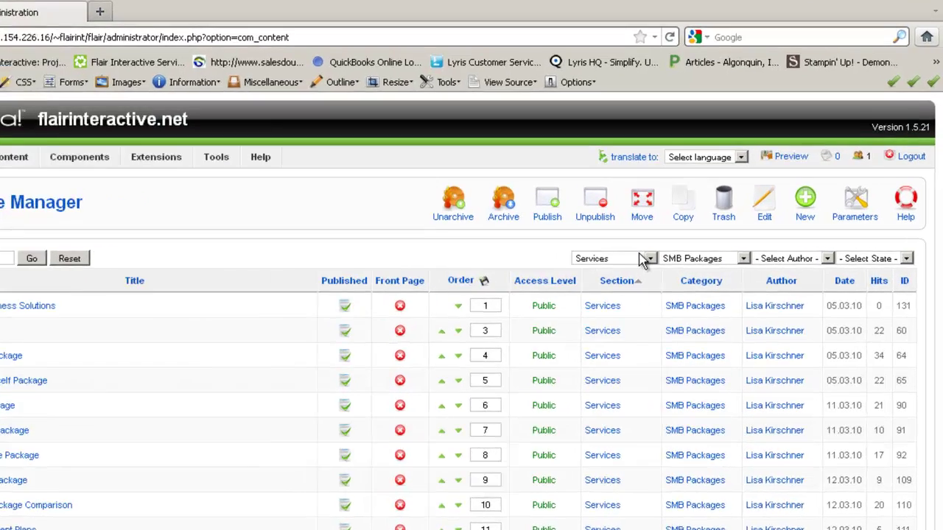
Check the section and author filter choices, keep them as they are, and set the state filter to Published.
left_click(666, 258)
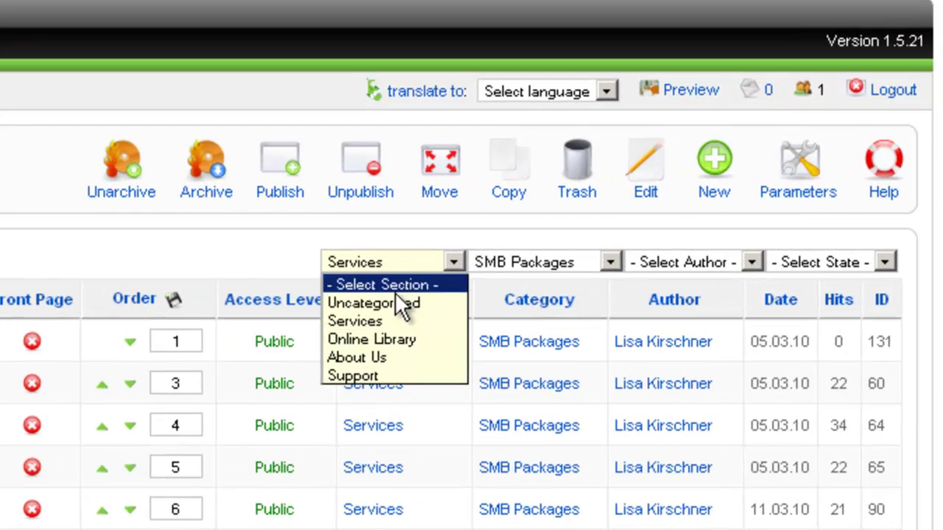
left_click(403, 233)
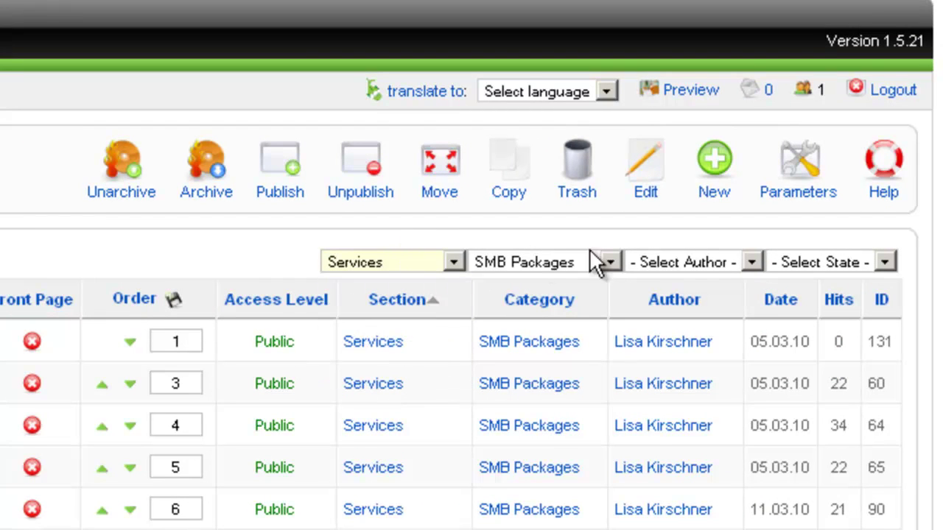
left_click(702, 254)
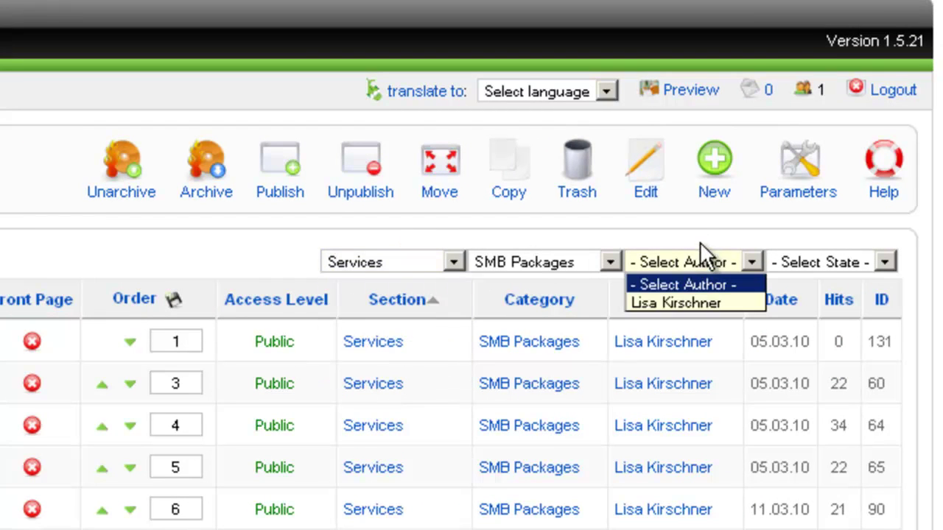
left_click(705, 238)
left_click(813, 262)
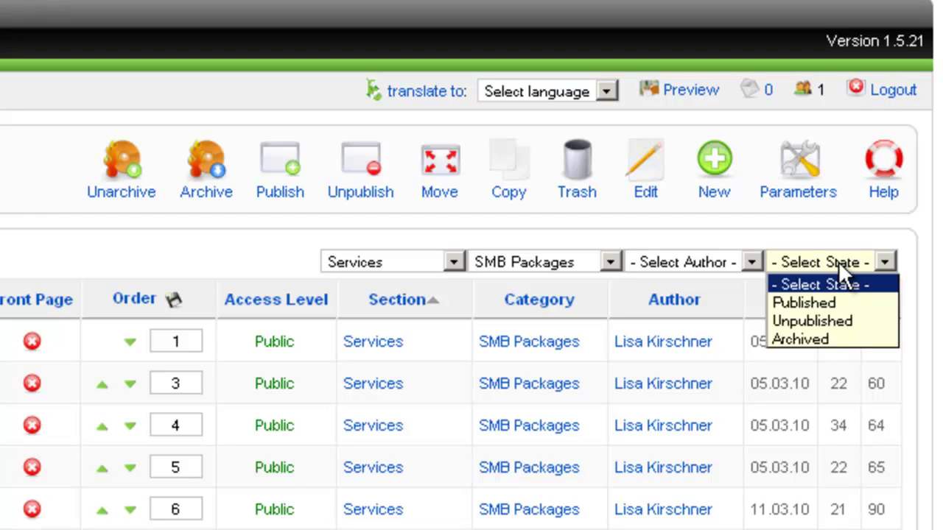
left_click(807, 303)
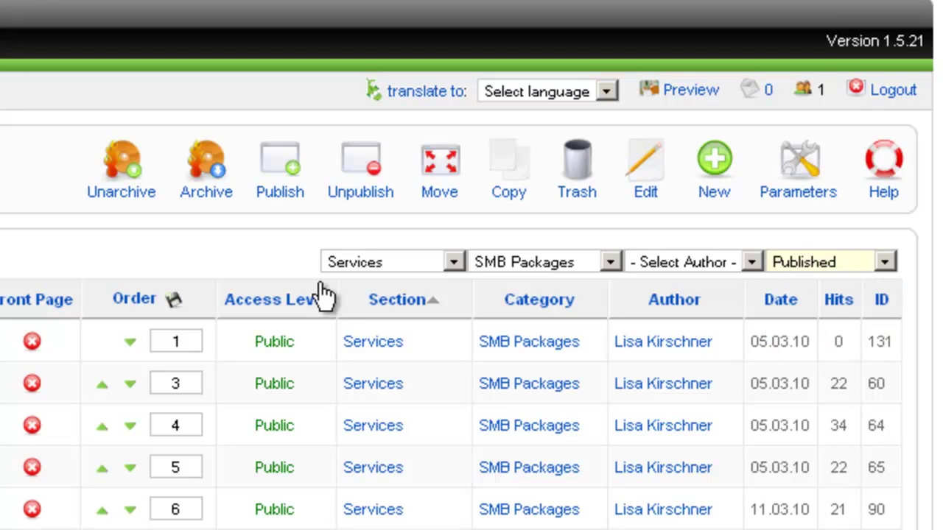